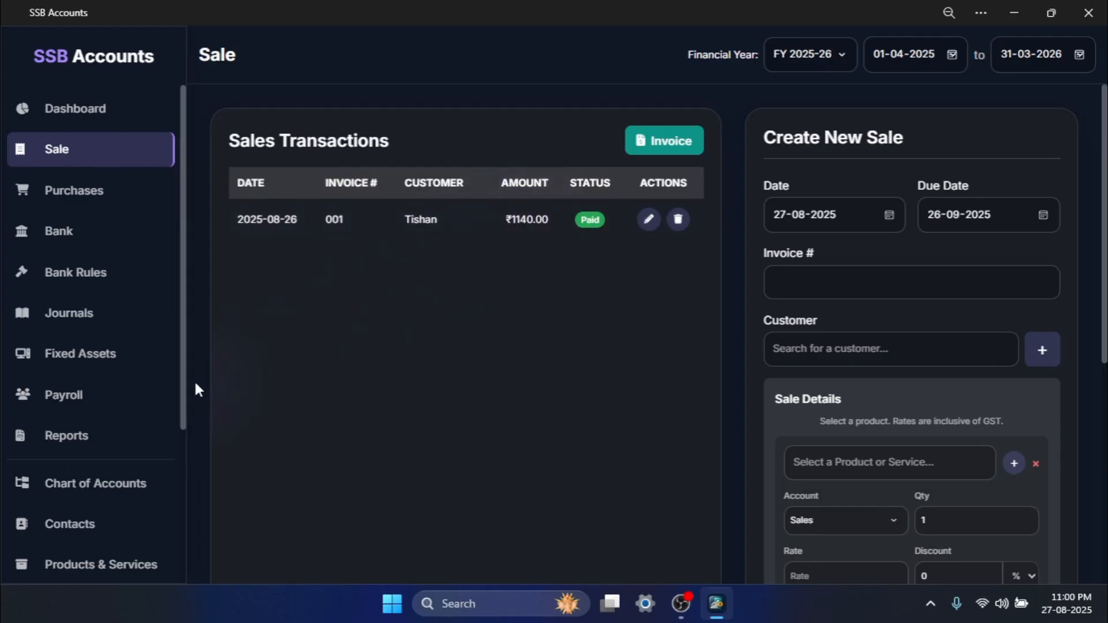
Open the business settings and review the company name, GSTIN, full address and state
scroll(177, 395, down, 1)
scroll(177, 395, down, 3)
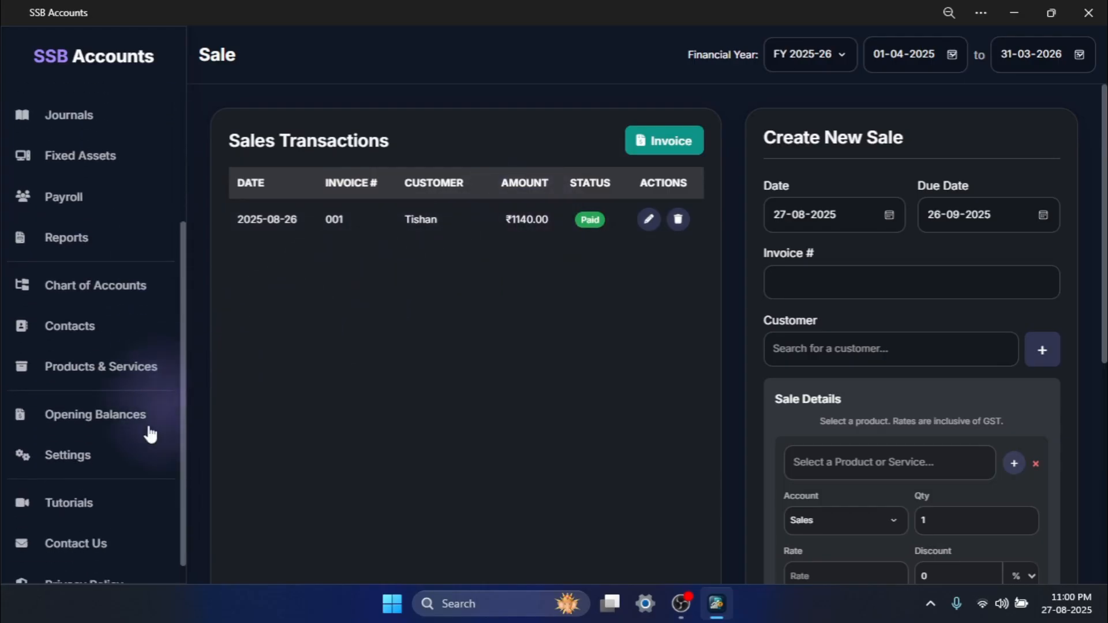
click(84, 465)
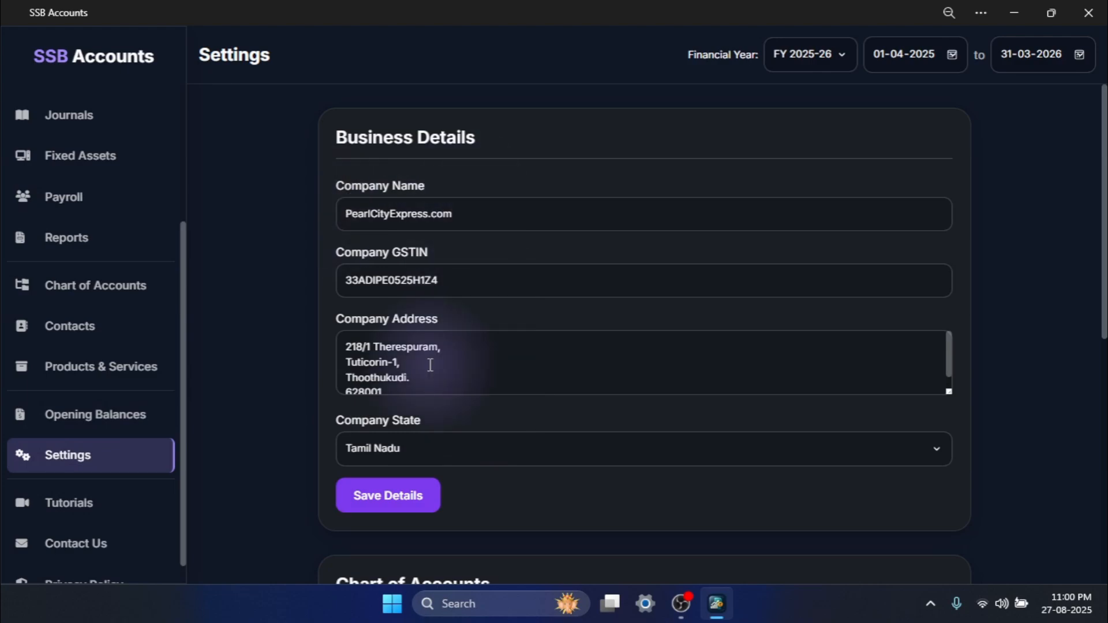
scroll(430, 364, down, 1)
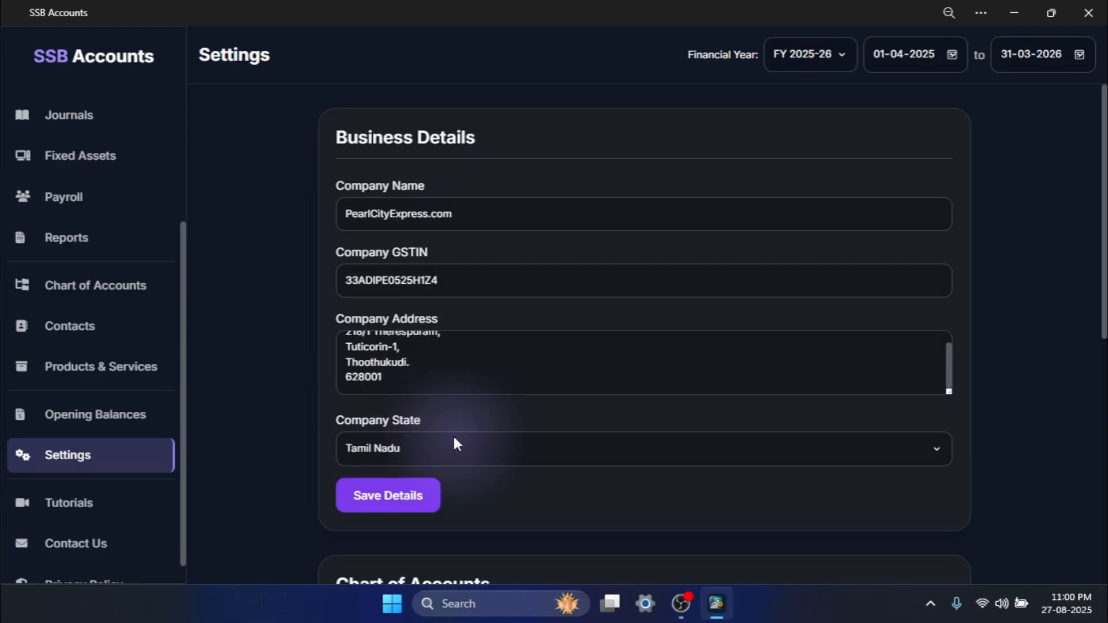
Open the saved customer's contact record and review its details, including phone, type, state and address
click(106, 335)
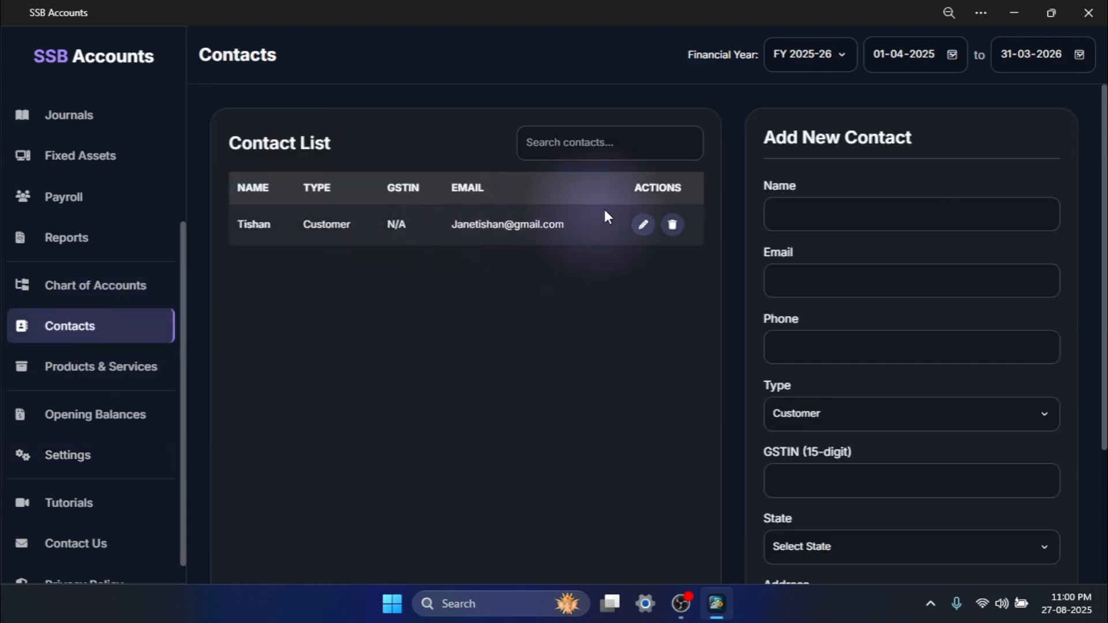
click(642, 227)
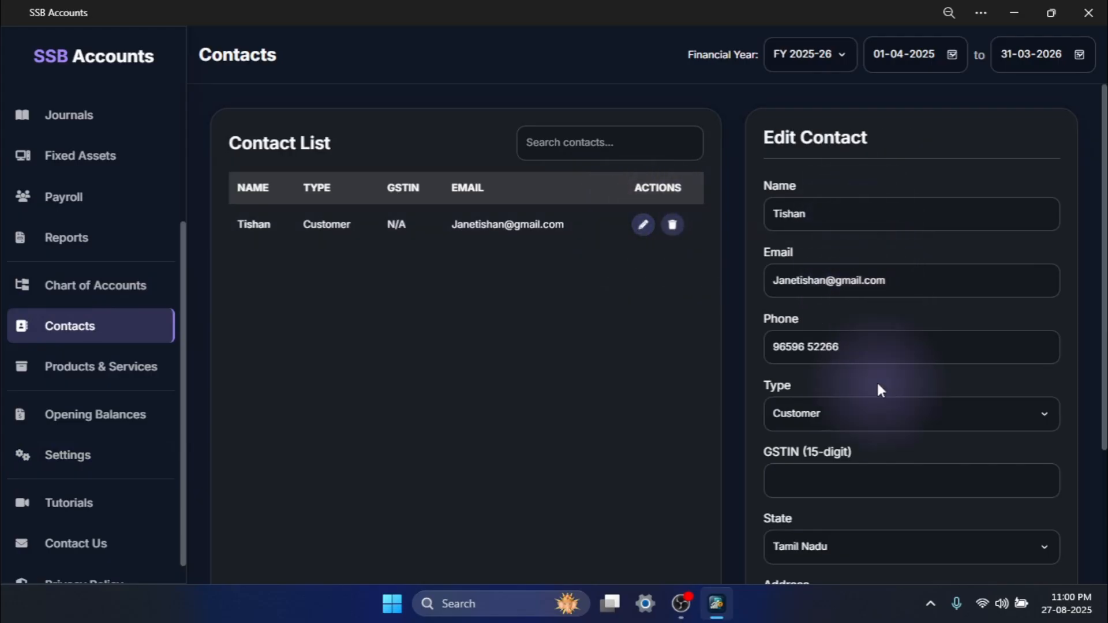
scroll(877, 387, down, 3)
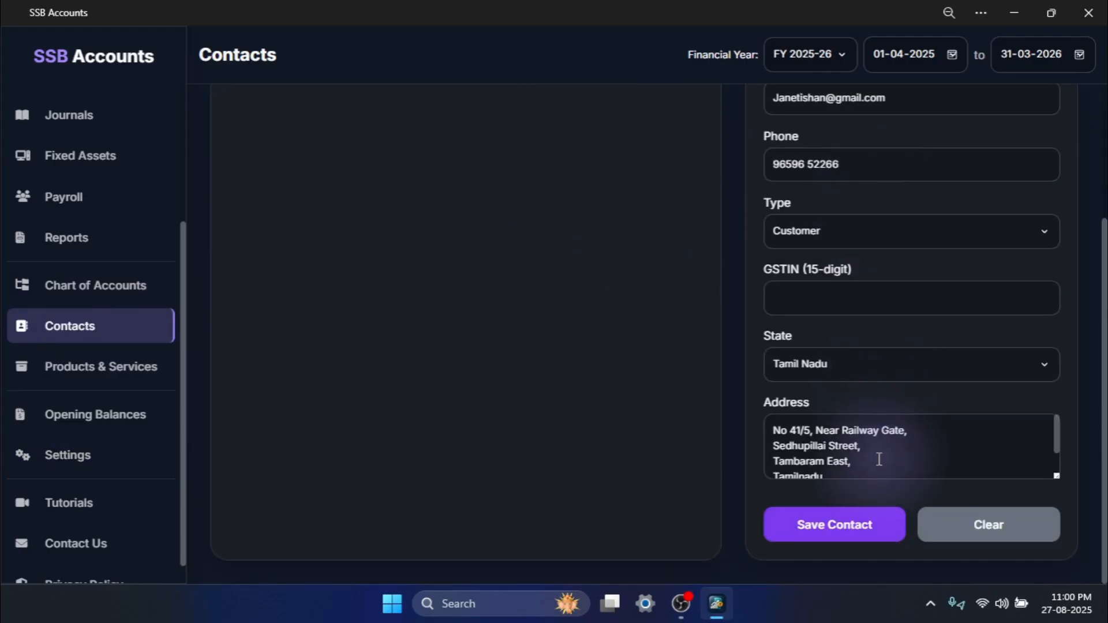
scroll(878, 460, down, 1)
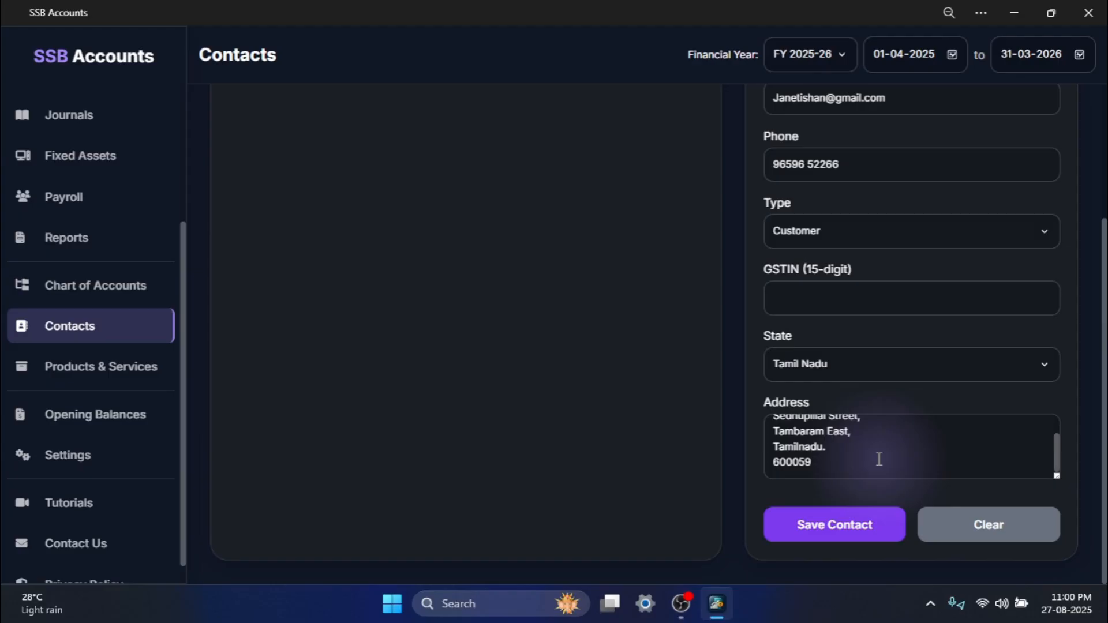
scroll(692, 456, up, 3)
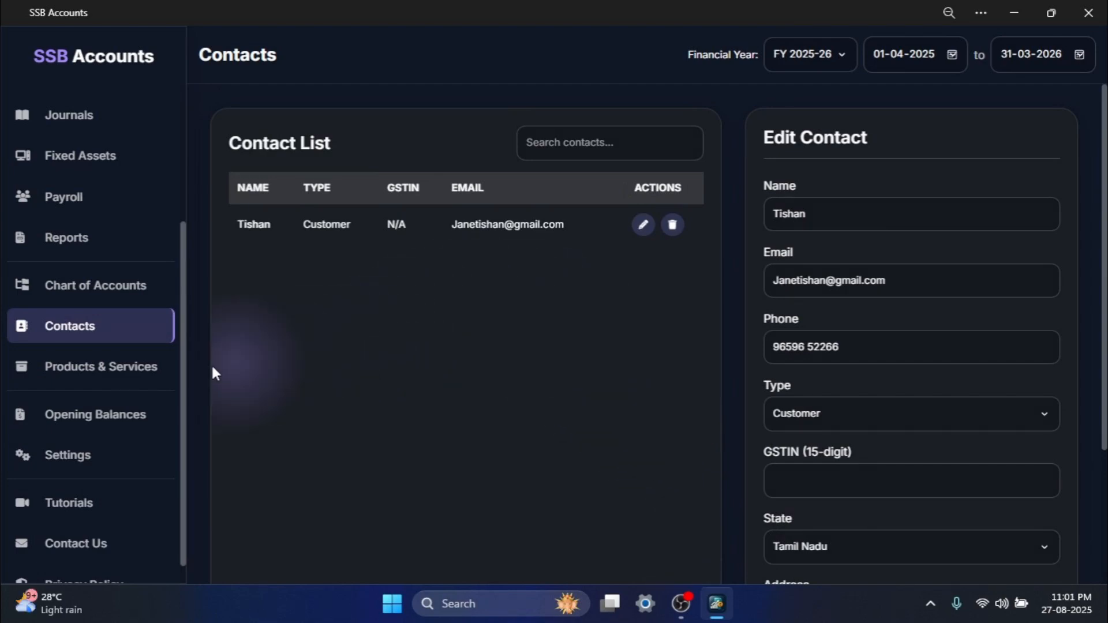
Open the Thoothukudi Macroons product record to review its HSN code, default sale rate and GST rate
click(142, 382)
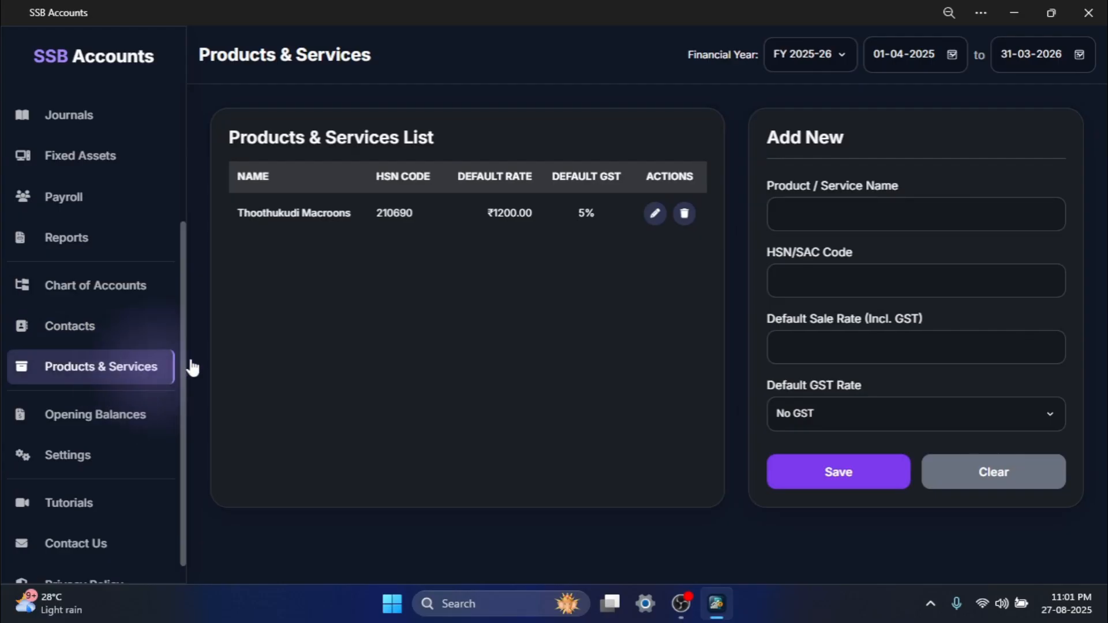
click(655, 215)
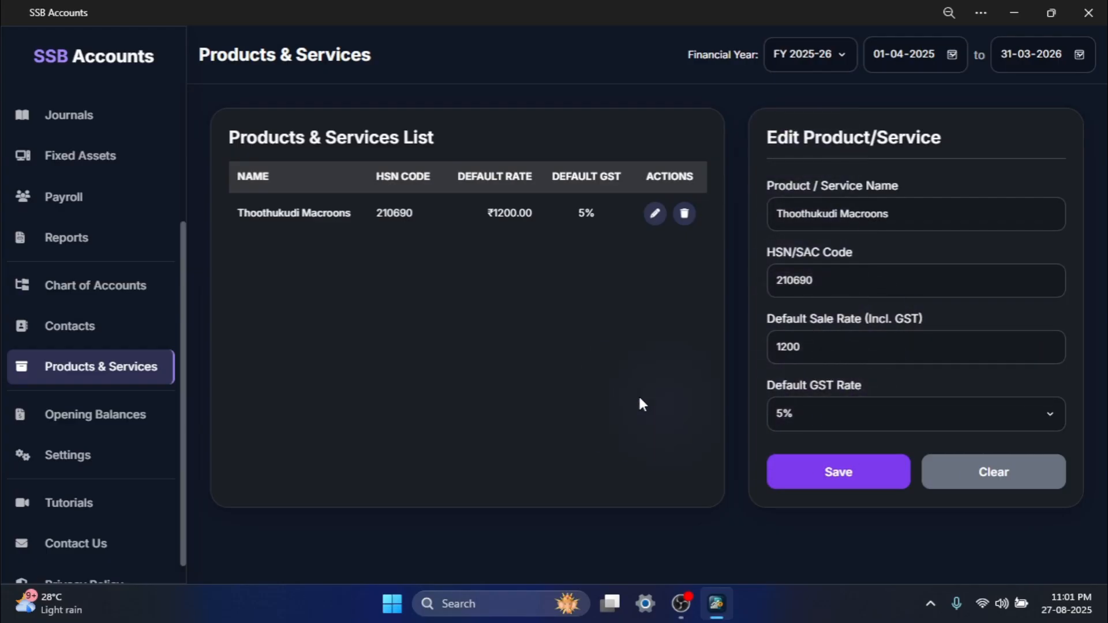
Open the GST invoice generator from the Sale page and look over the blank tax invoice template
scroll(129, 416, up, 3)
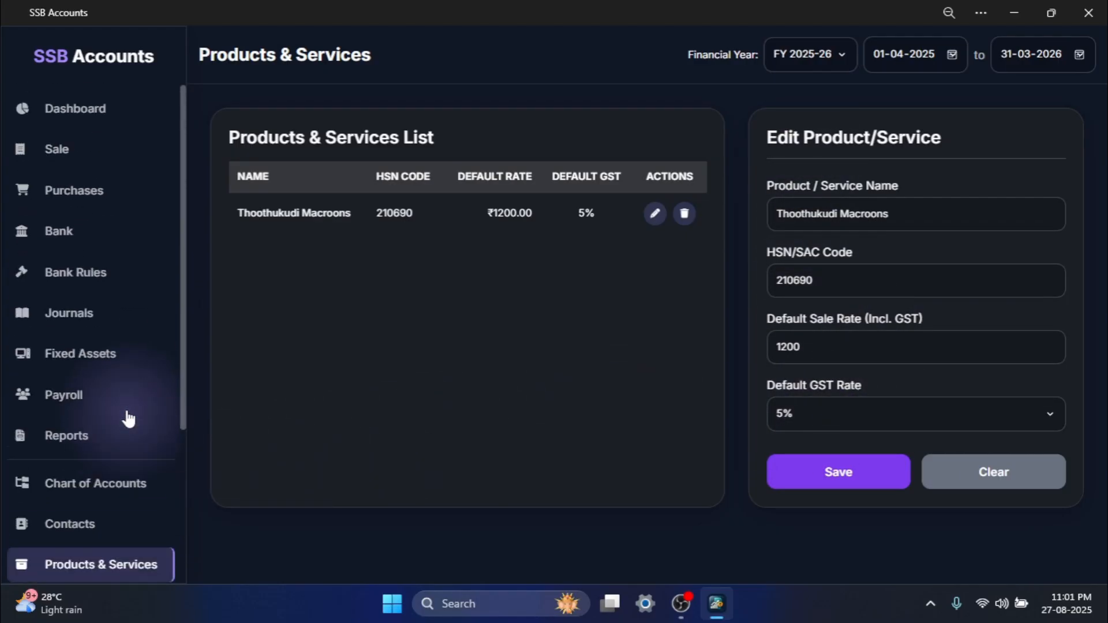
click(88, 159)
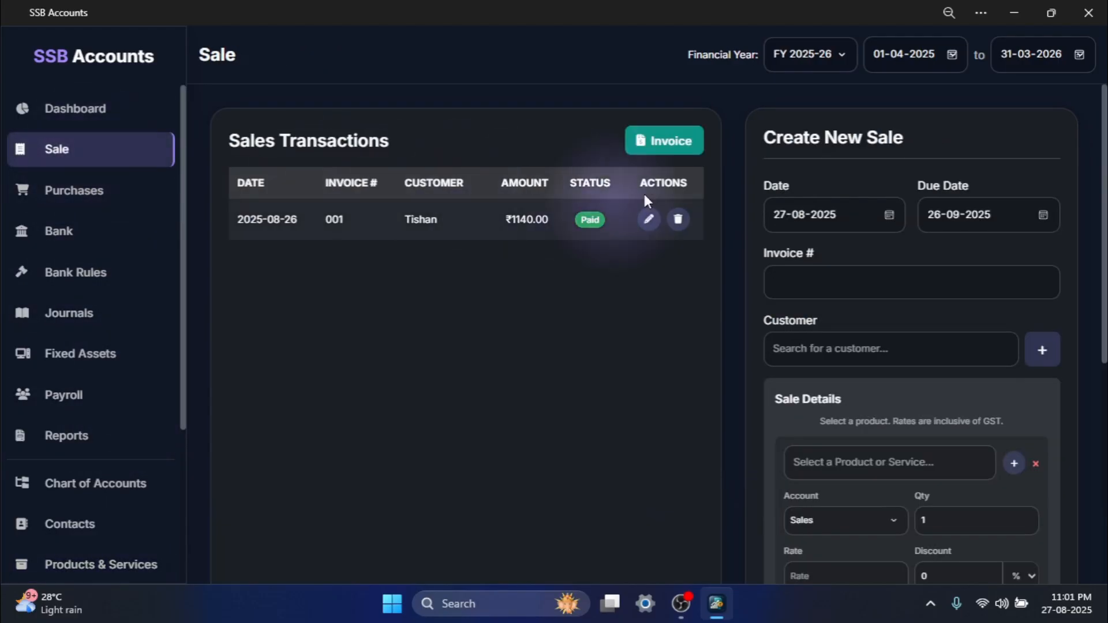
click(678, 151)
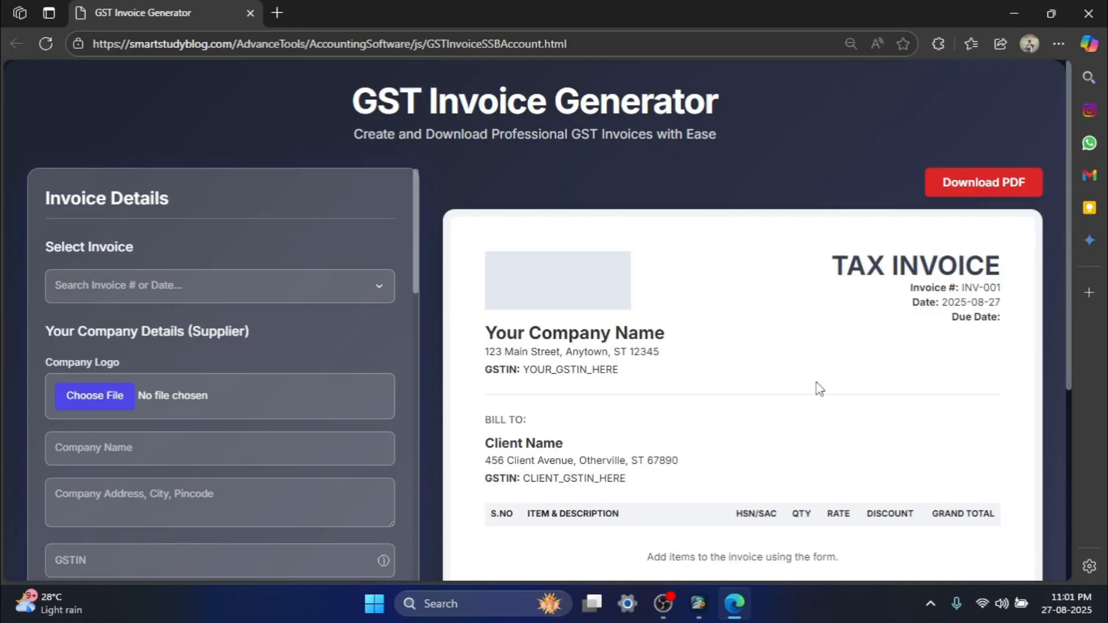
scroll(816, 387, down, 2)
scroll(816, 394, down, 1)
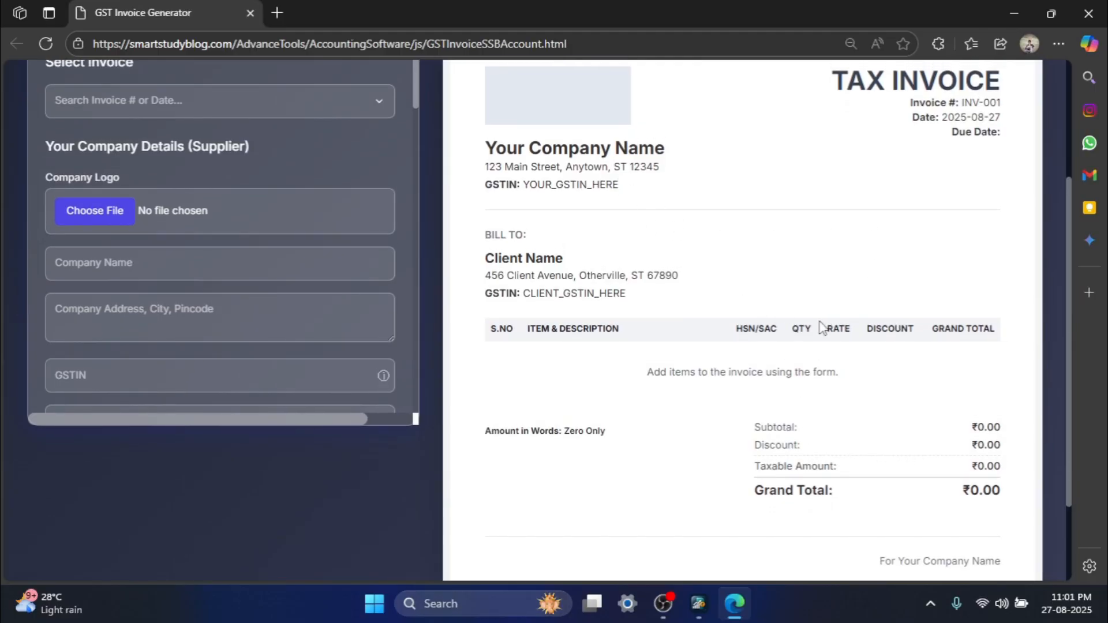
scroll(760, 342, up, 3)
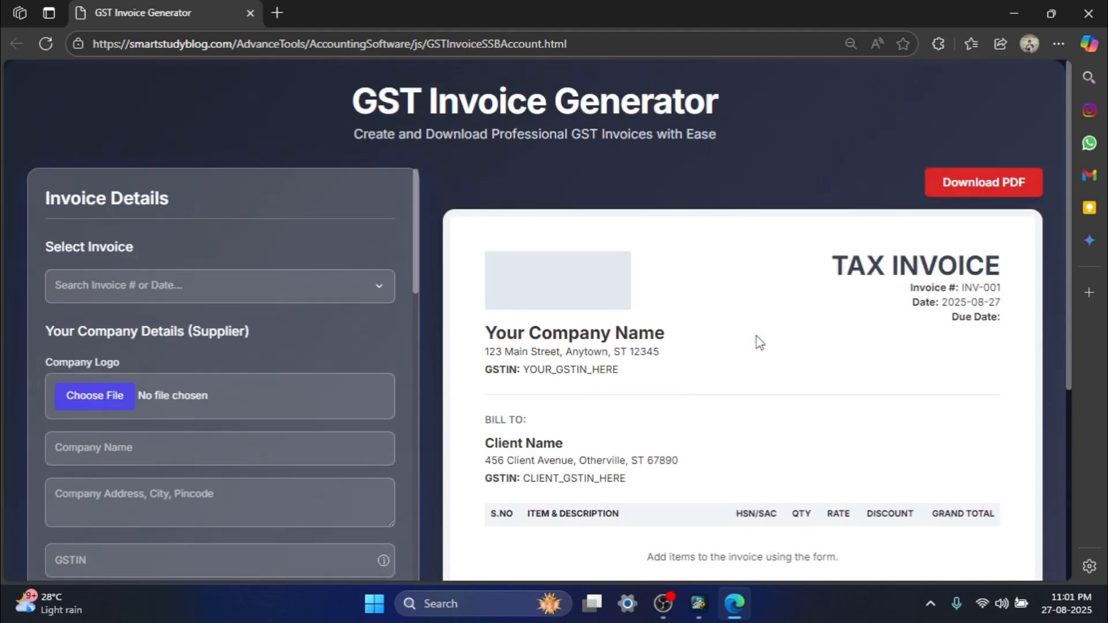
Load invoice 001 dated 2025-08-26 into the generator and check the filled-in invoice preview
scroll(756, 343, down, 1)
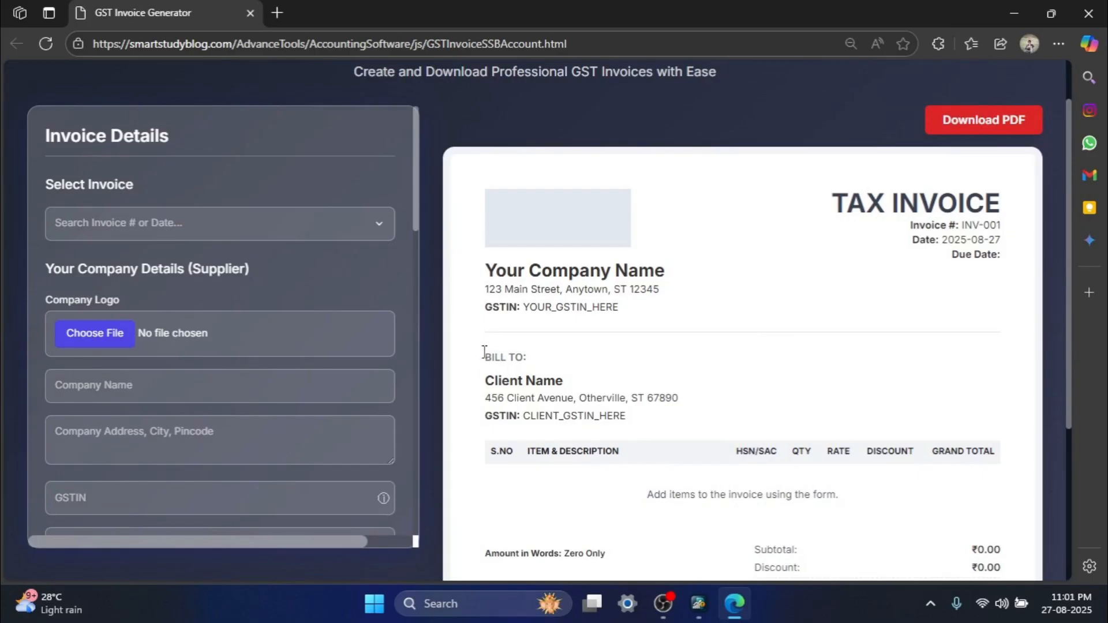
click(123, 222)
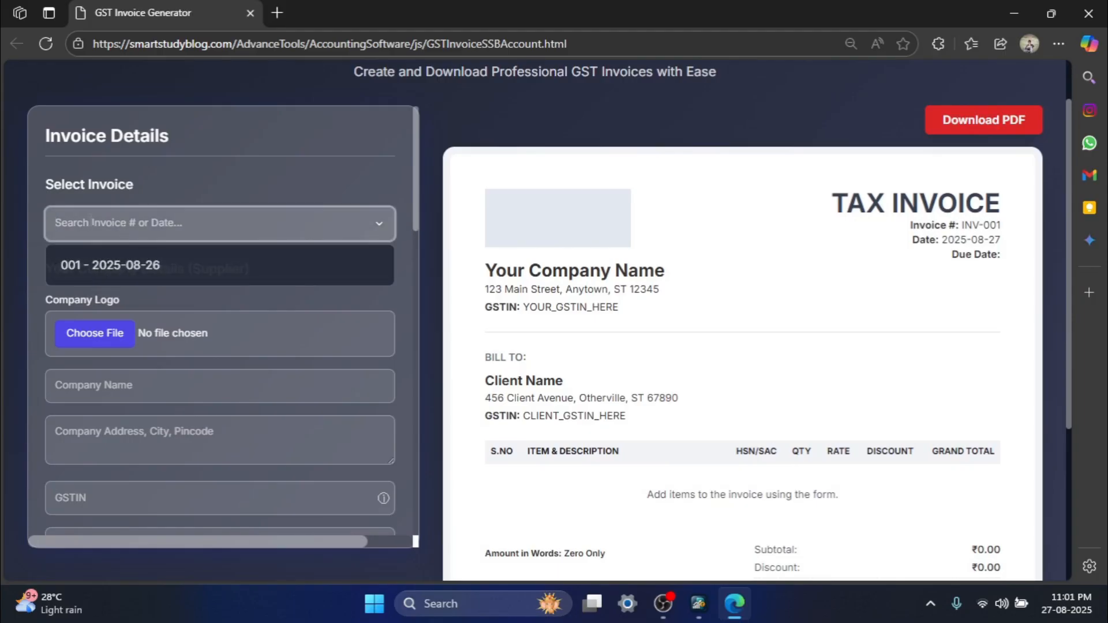
text(001)
click(122, 264)
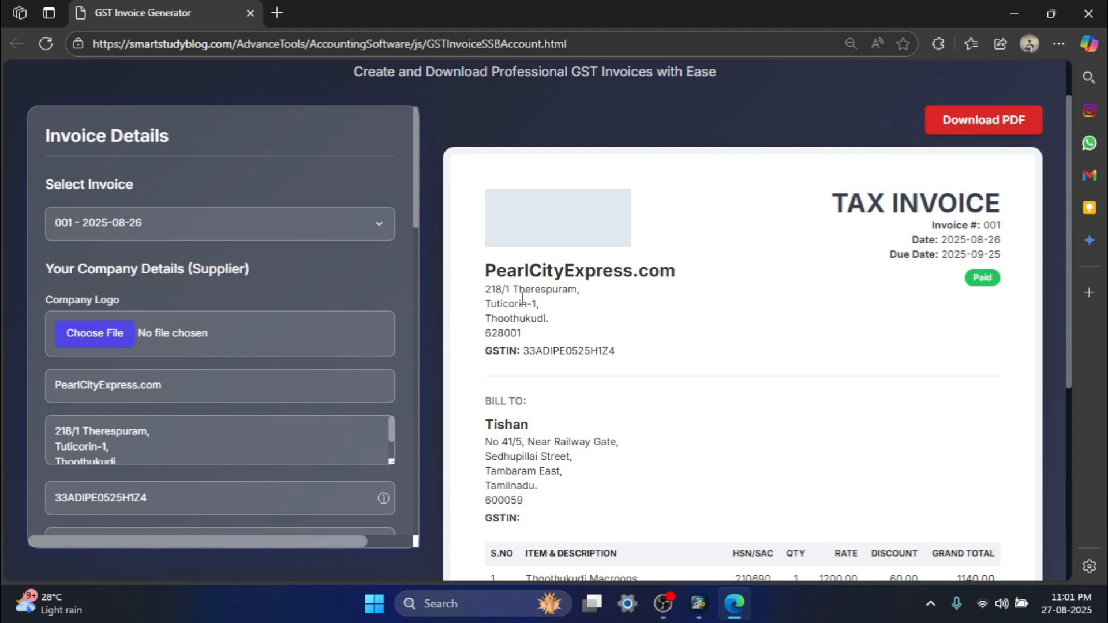
scroll(590, 331, down, 2)
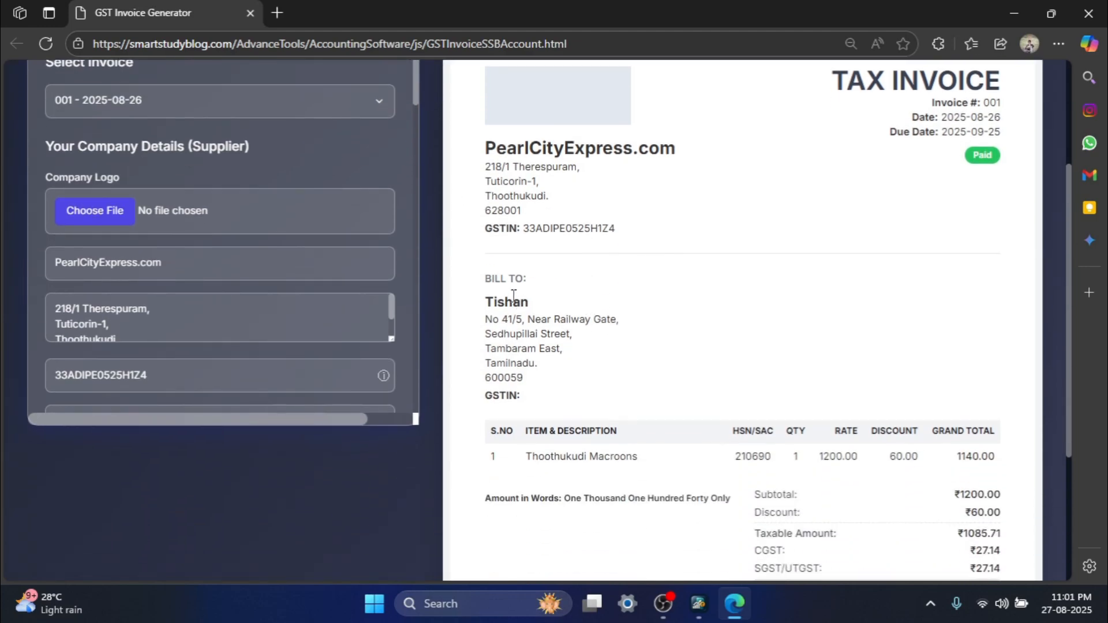
scroll(691, 427, down, 1)
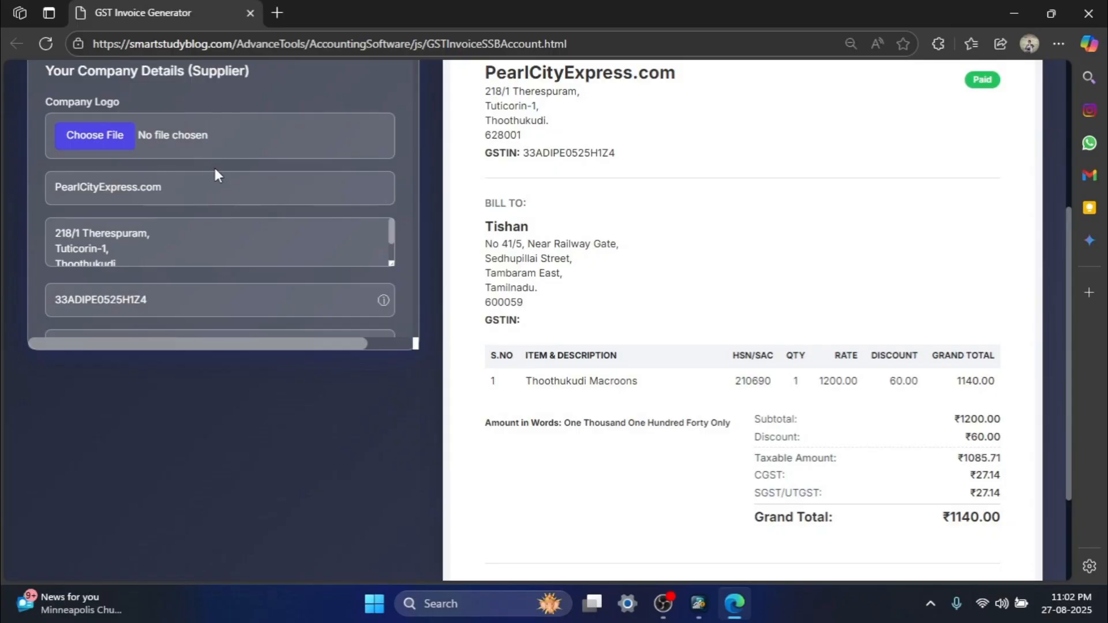
Upload android-chrome-512x512.png from the Desktop as the company logo
scroll(214, 169, up, 5)
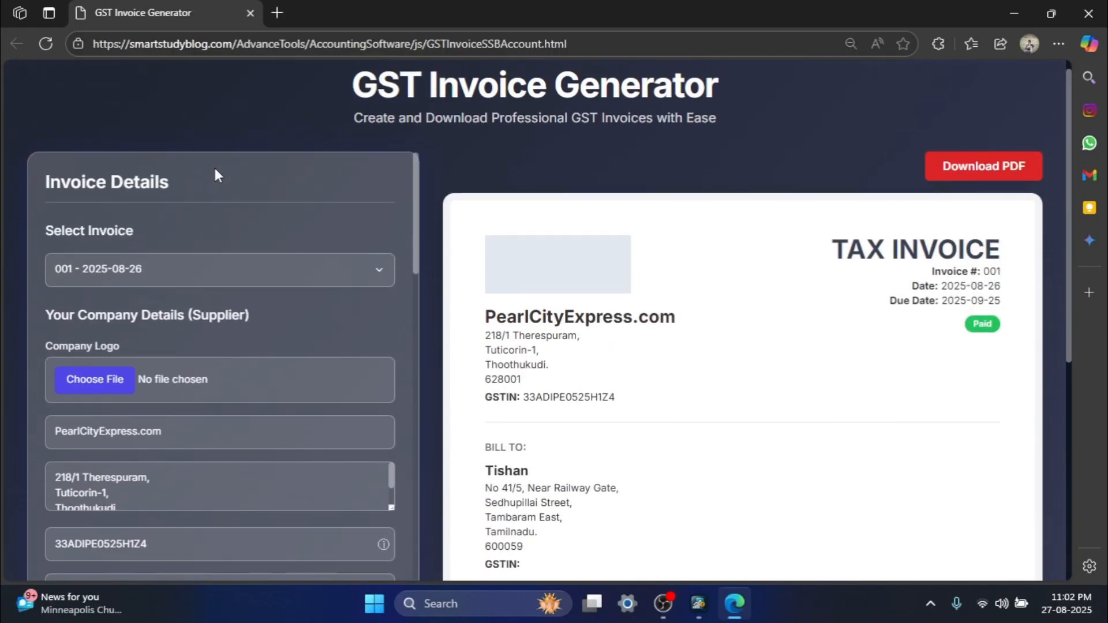
click(101, 379)
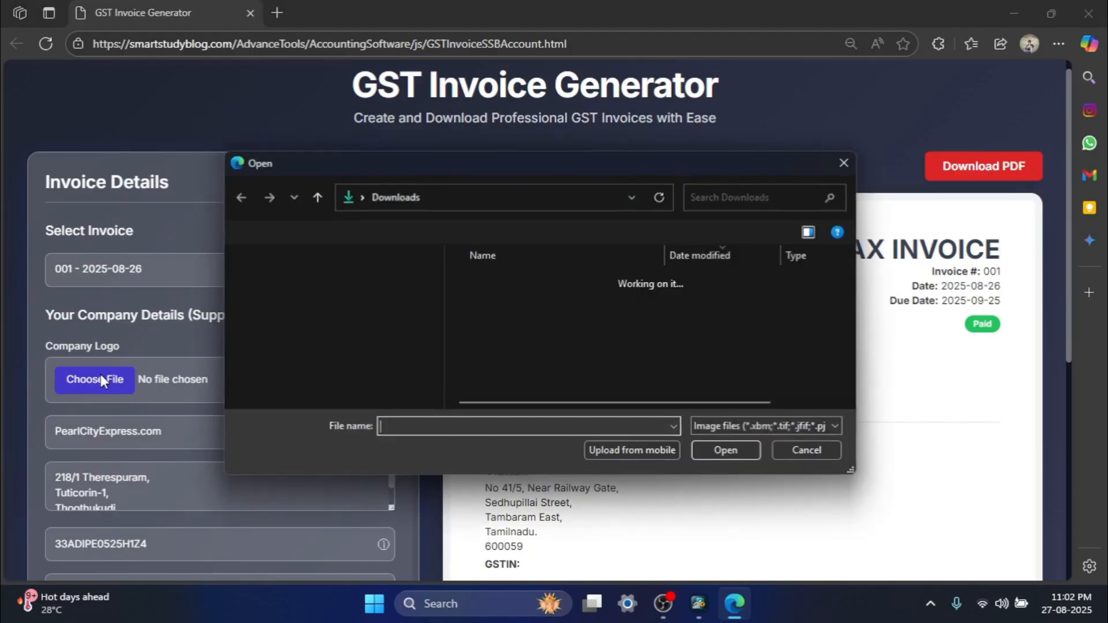
drag(437, 276, 437, 289)
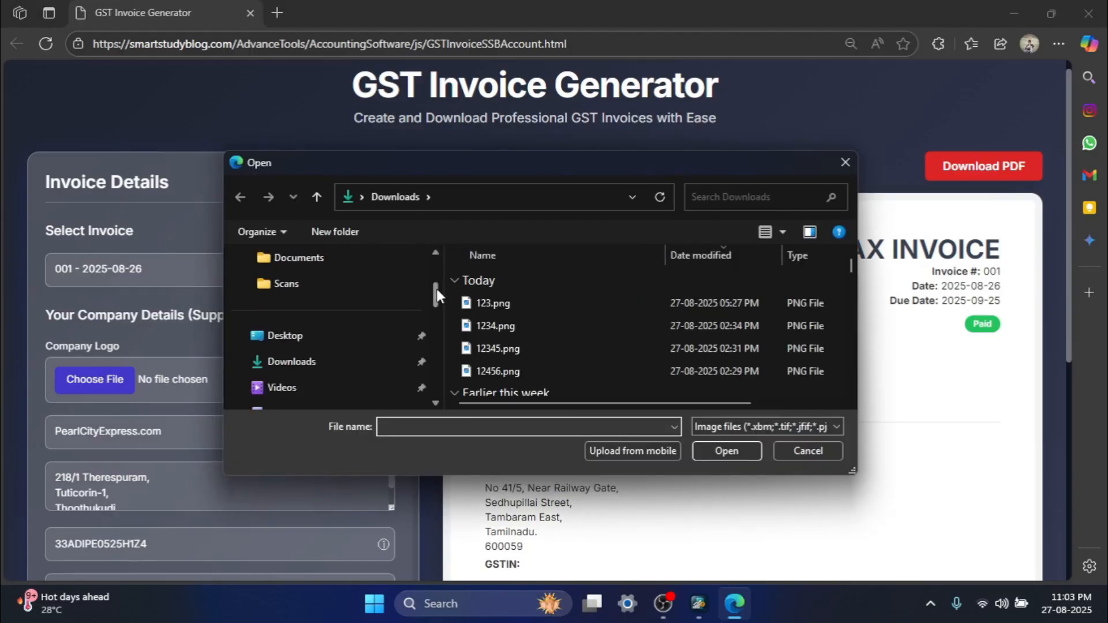
click(314, 344)
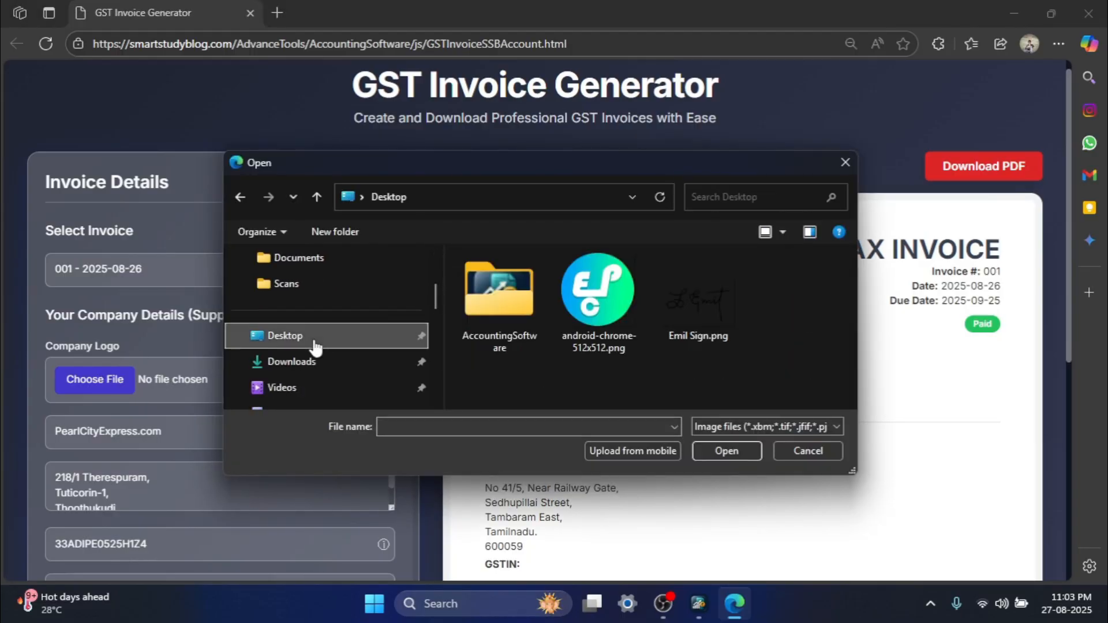
click(606, 312)
click(727, 452)
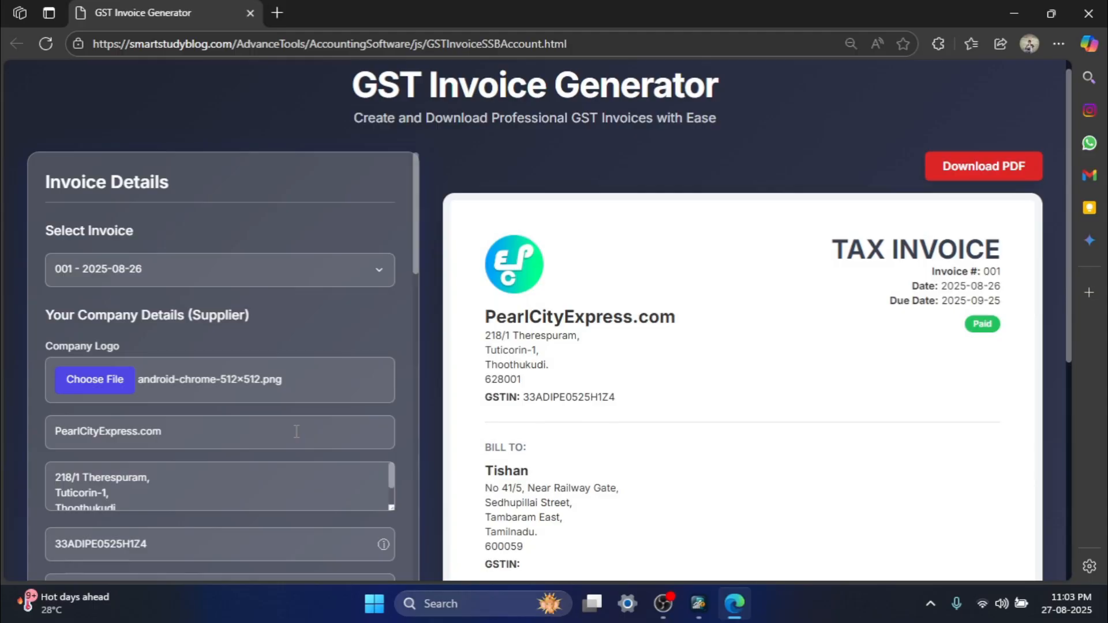
Upload the signature PNG from the Desktop as the signature image and check it above Authorised Signatory
scroll(296, 431, down, 6)
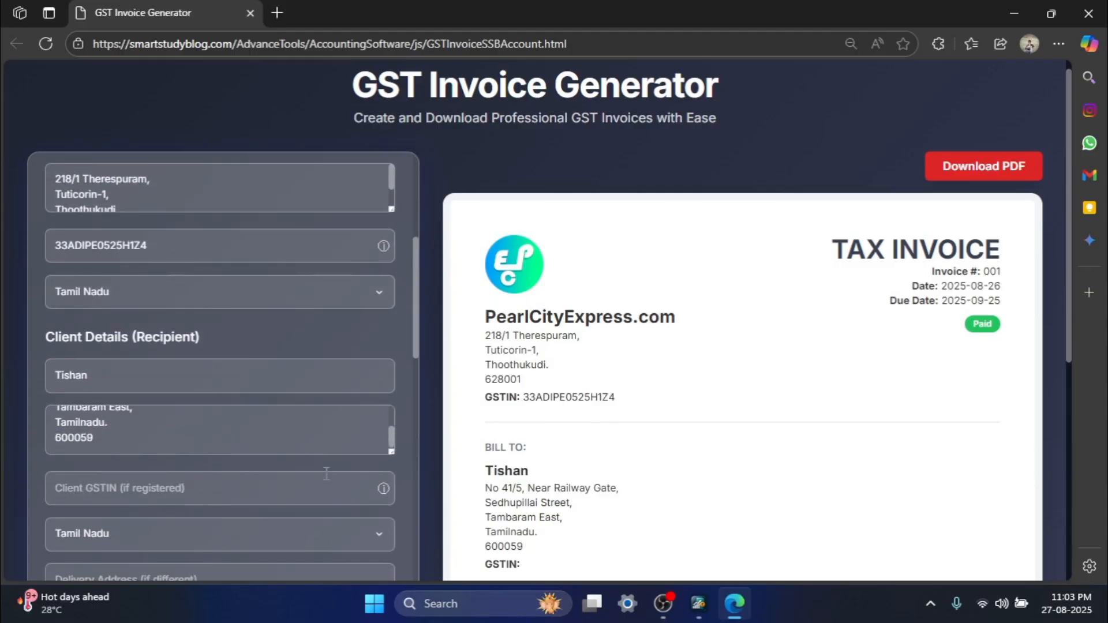
scroll(323, 470, down, 10)
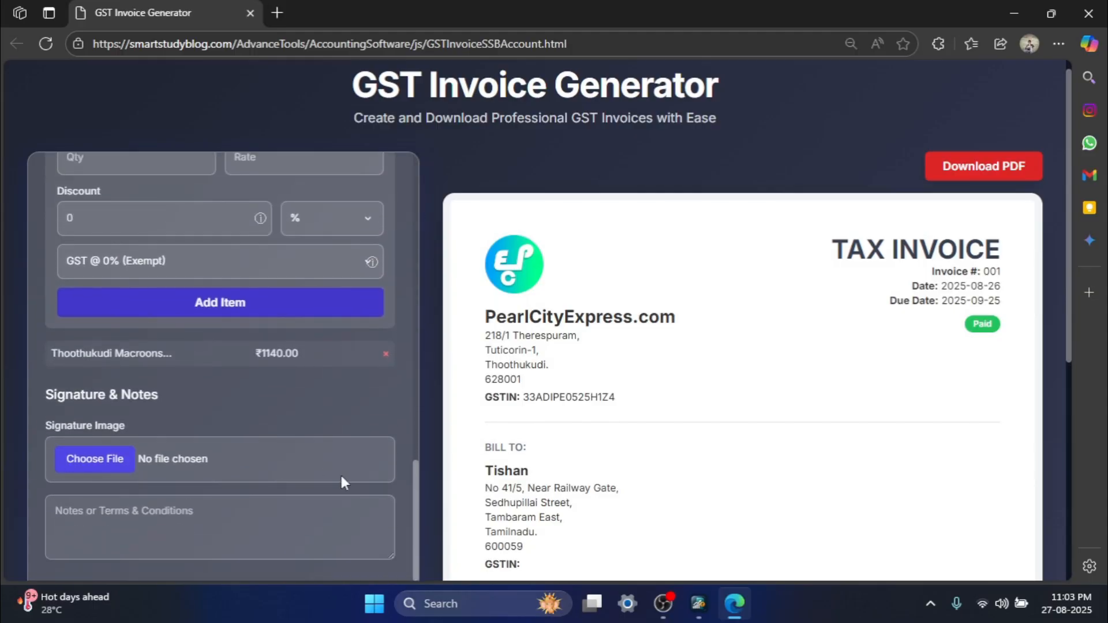
scroll(841, 445, down, 6)
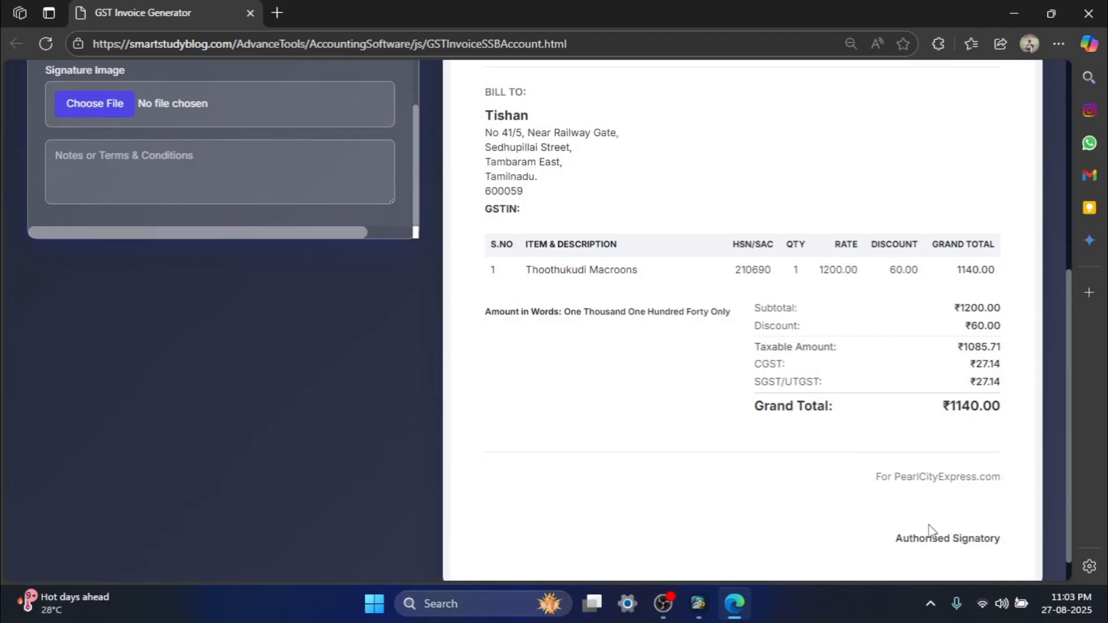
scroll(221, 304, up, 1)
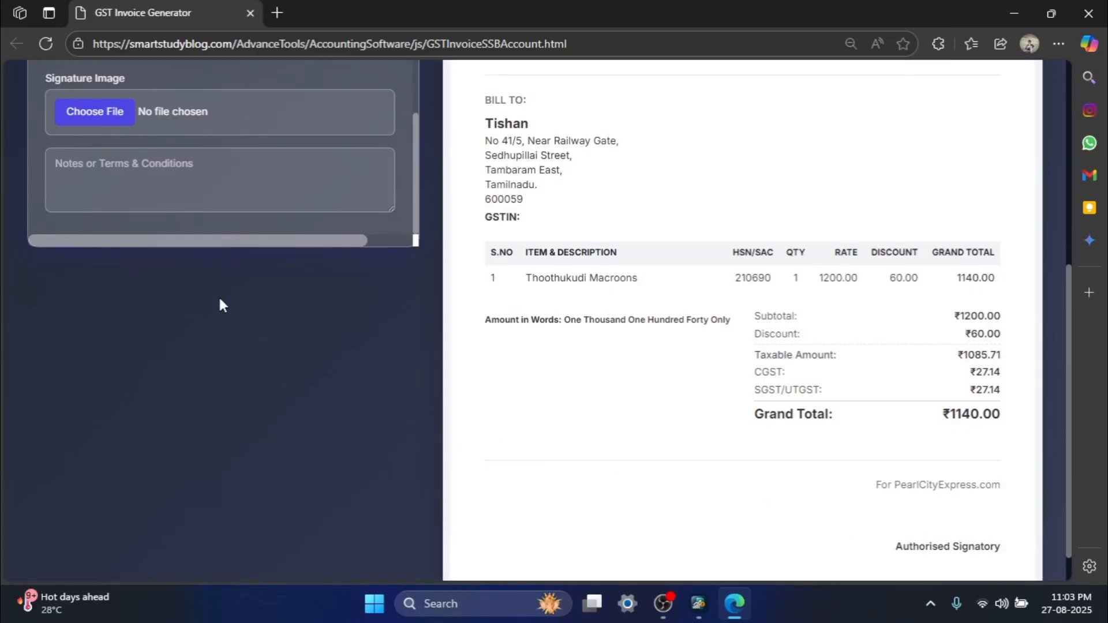
scroll(218, 295, up, 4)
click(100, 362)
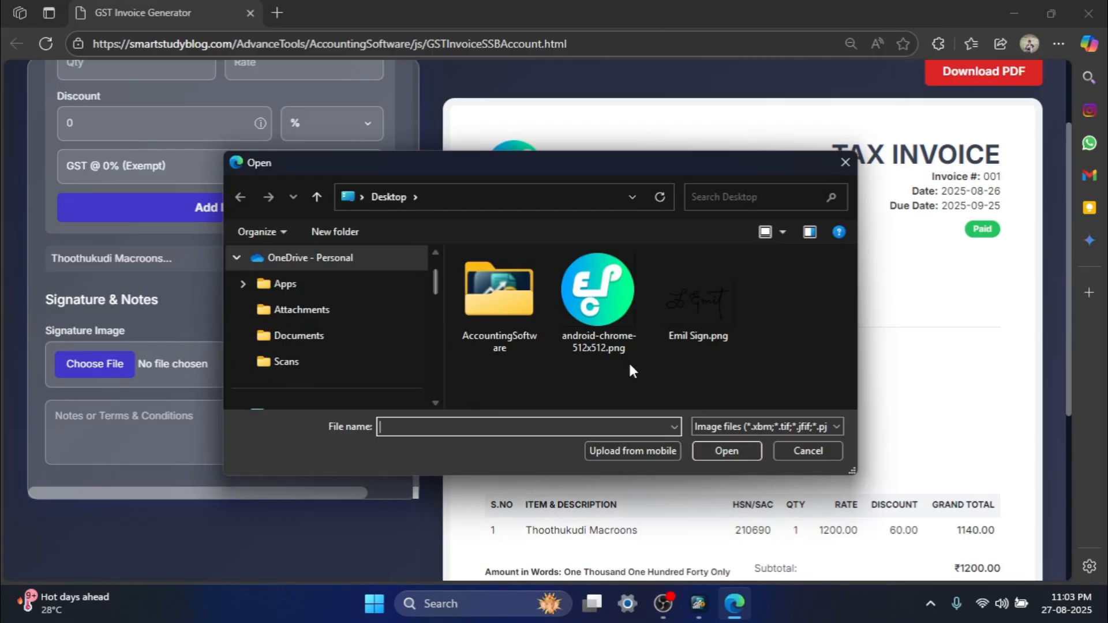
click(714, 306)
click(716, 453)
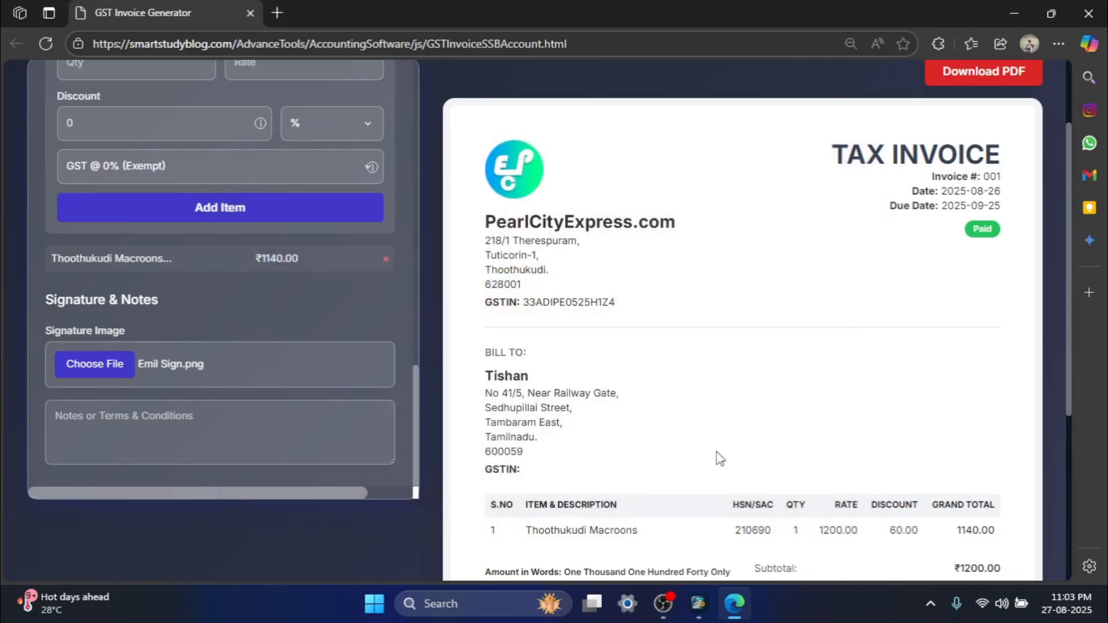
scroll(882, 450, down, 5)
scroll(881, 450, up, 1)
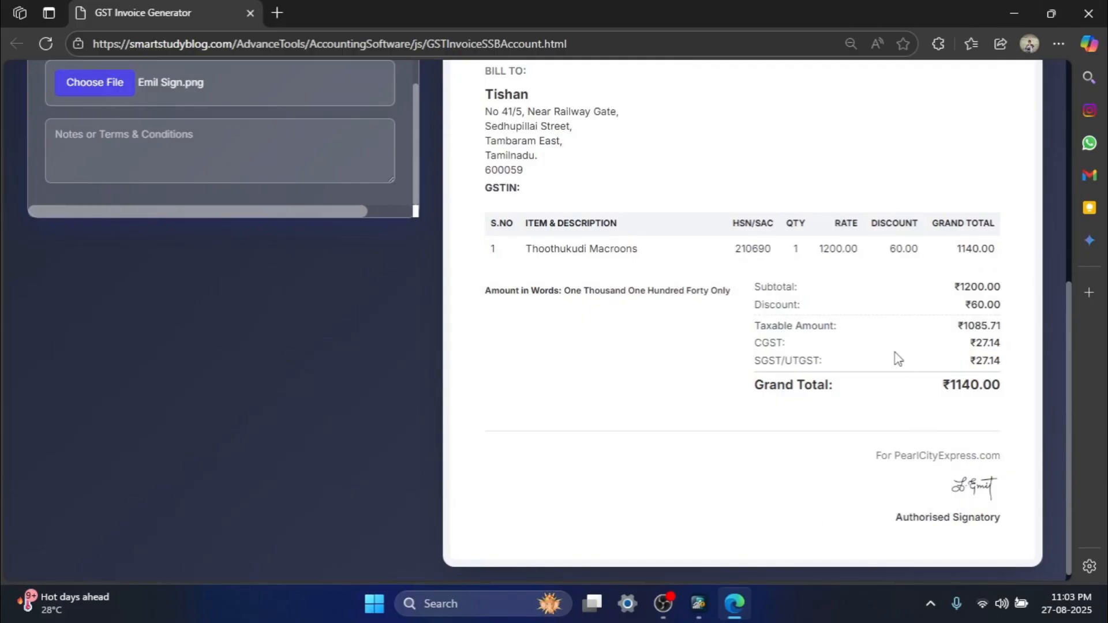
Download the finished invoice as a PDF and open the downloaded file
scroll(823, 323, up, 4)
scroll(822, 323, up, 3)
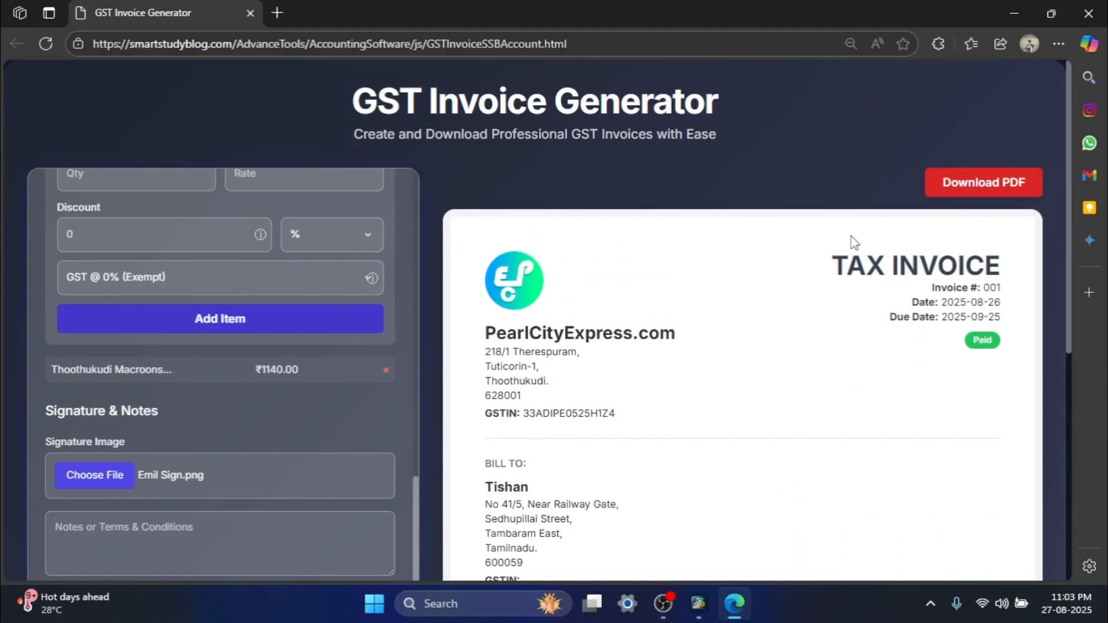
click(975, 195)
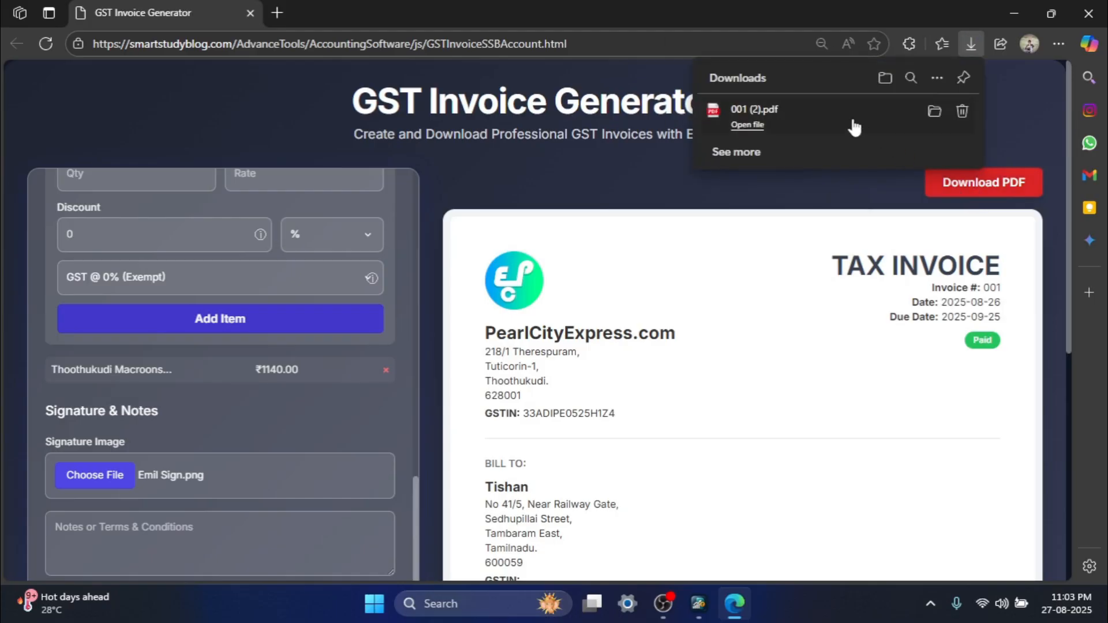
click(747, 124)
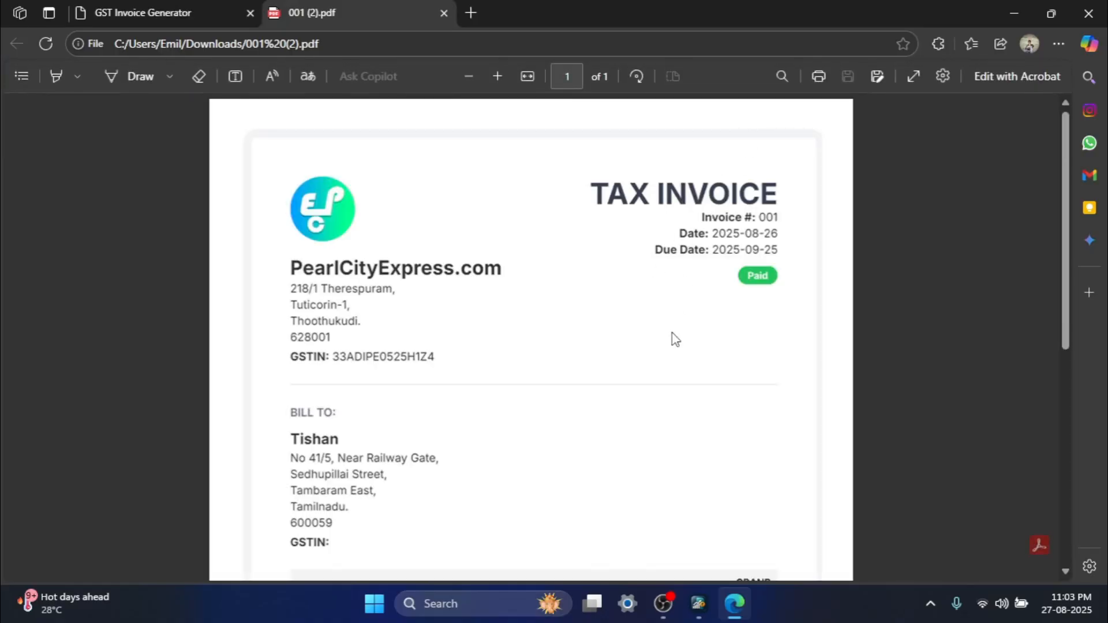
Examine the opened PDF invoice from the supplier details down to the totals and signature
scroll(675, 339, down, 1)
scroll(676, 339, down, 3)
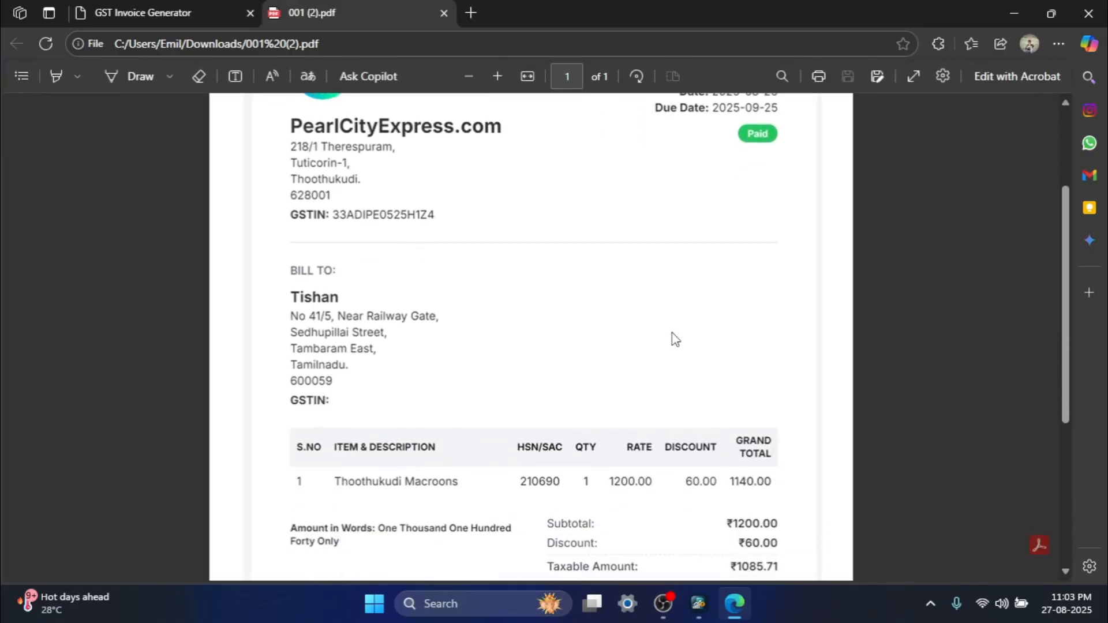
scroll(675, 340, down, 1)
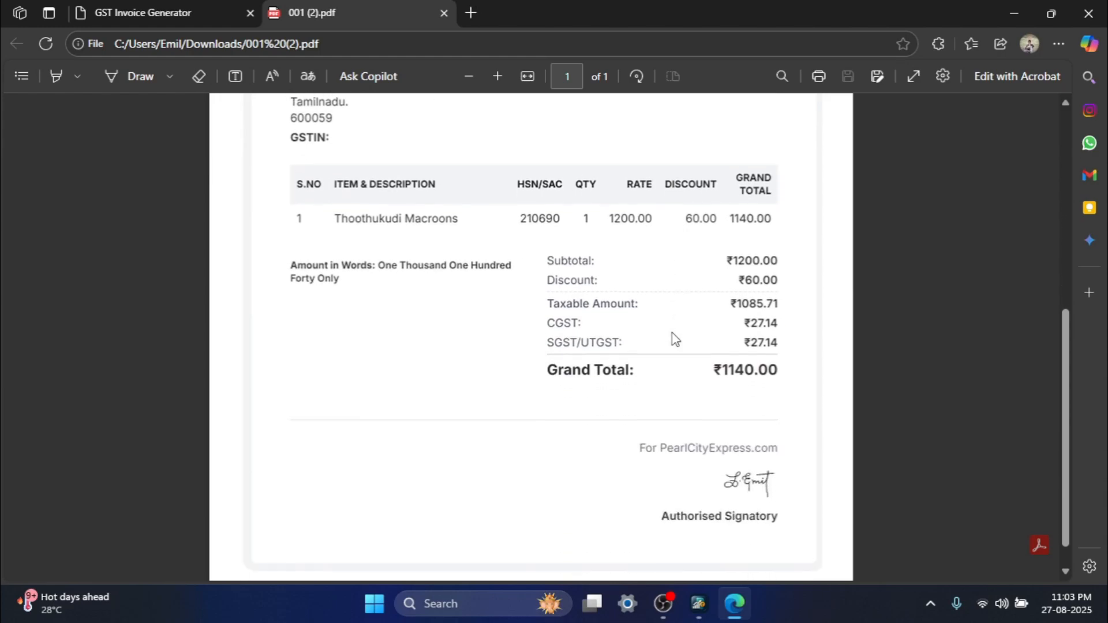
scroll(675, 340, up, 2)
scroll(674, 339, down, 5)
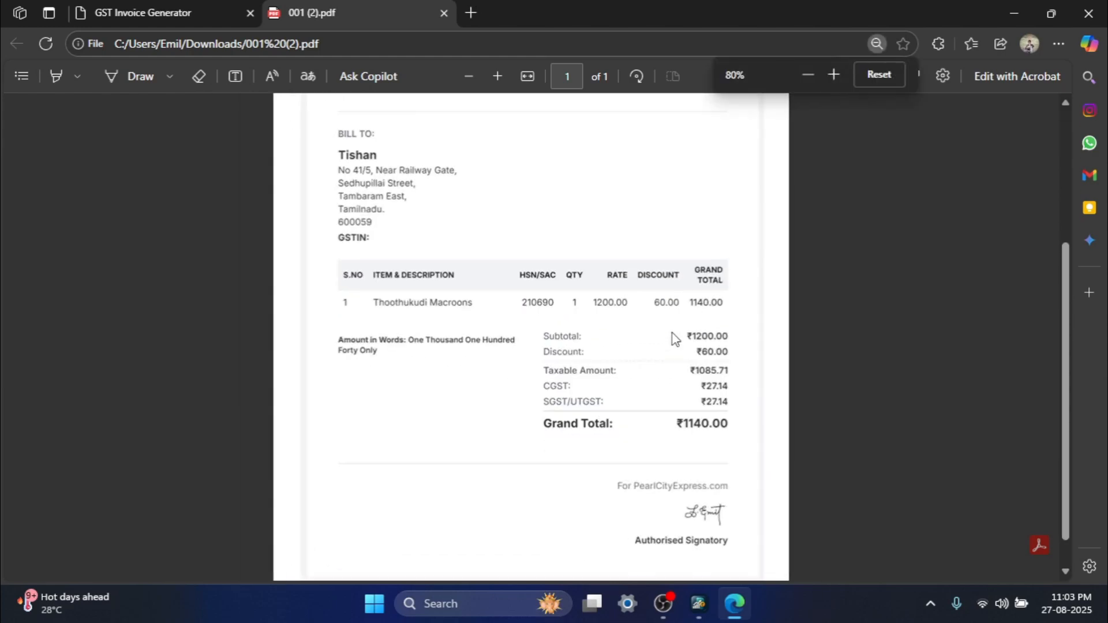